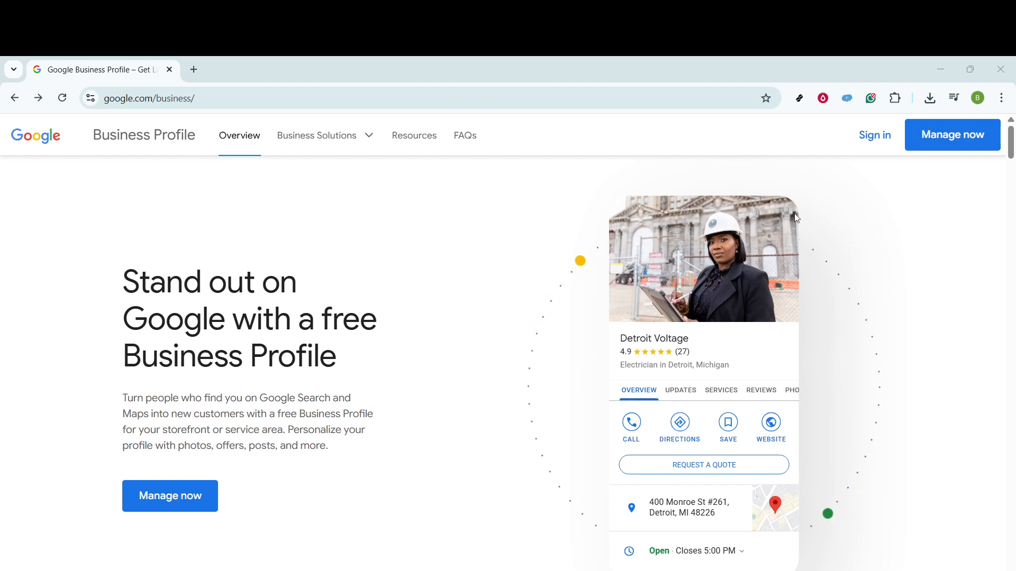
# Step: Sign in to Business Profile Manager and reach the Businesses list with BM tech and test
pyautogui.click(875, 135)
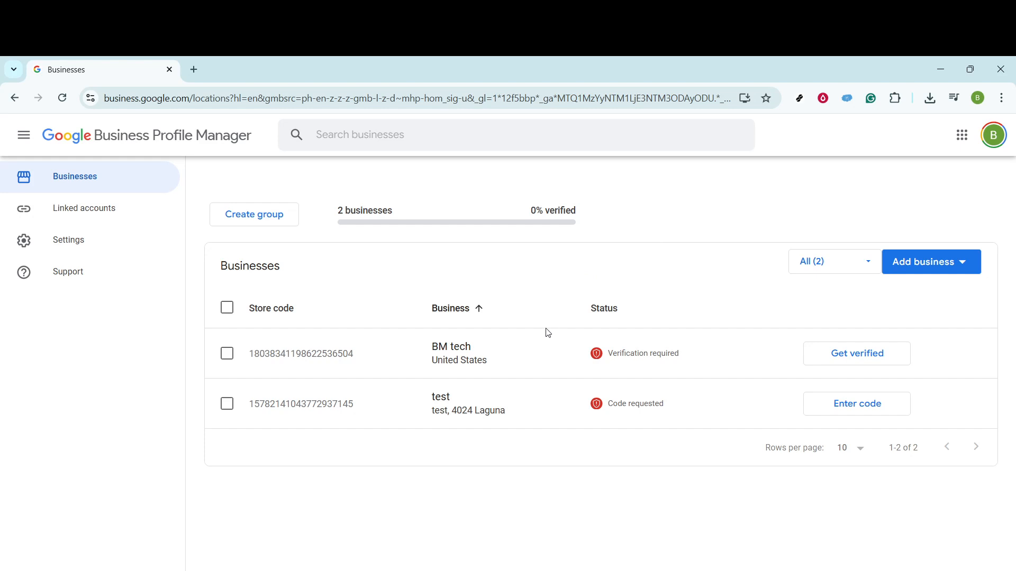
# Step: Open the BM tech profile from the Businesses list, shown as not visible to customers
pyautogui.click(454, 355)
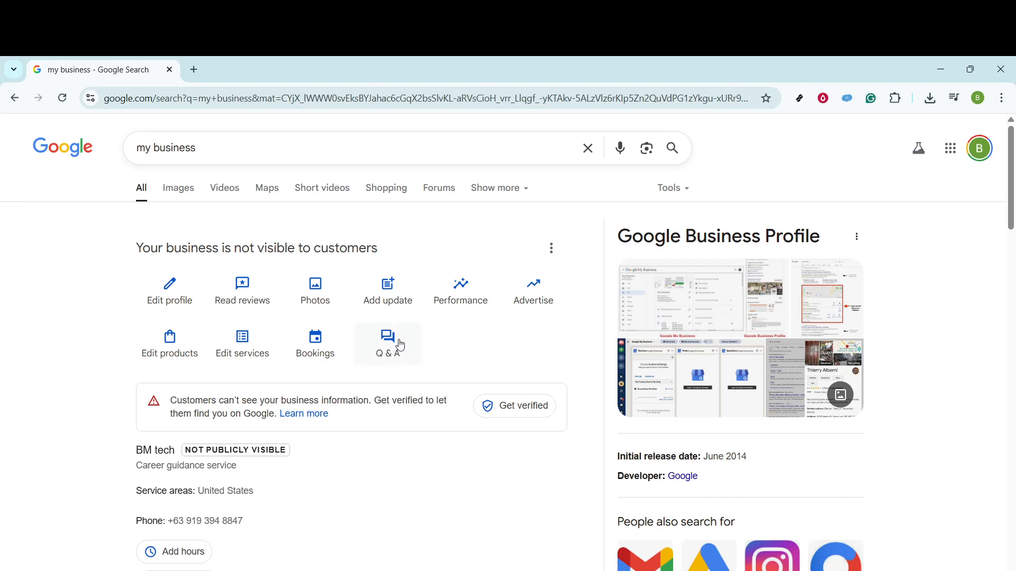
# Step: Open BM tech's Questions & Answers via the Q&A tile, which asks the owner to get verified
pyautogui.click(400, 342)
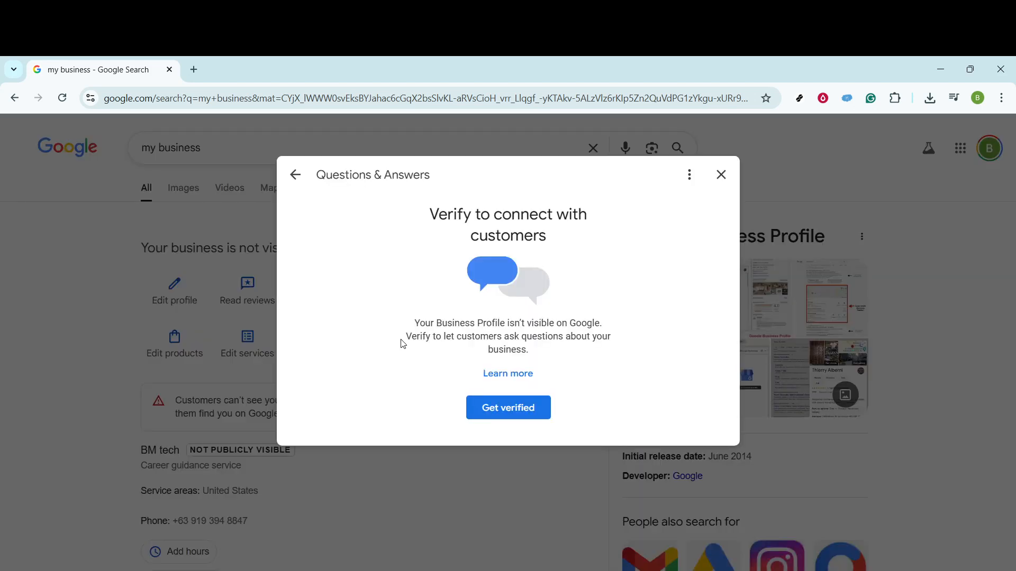